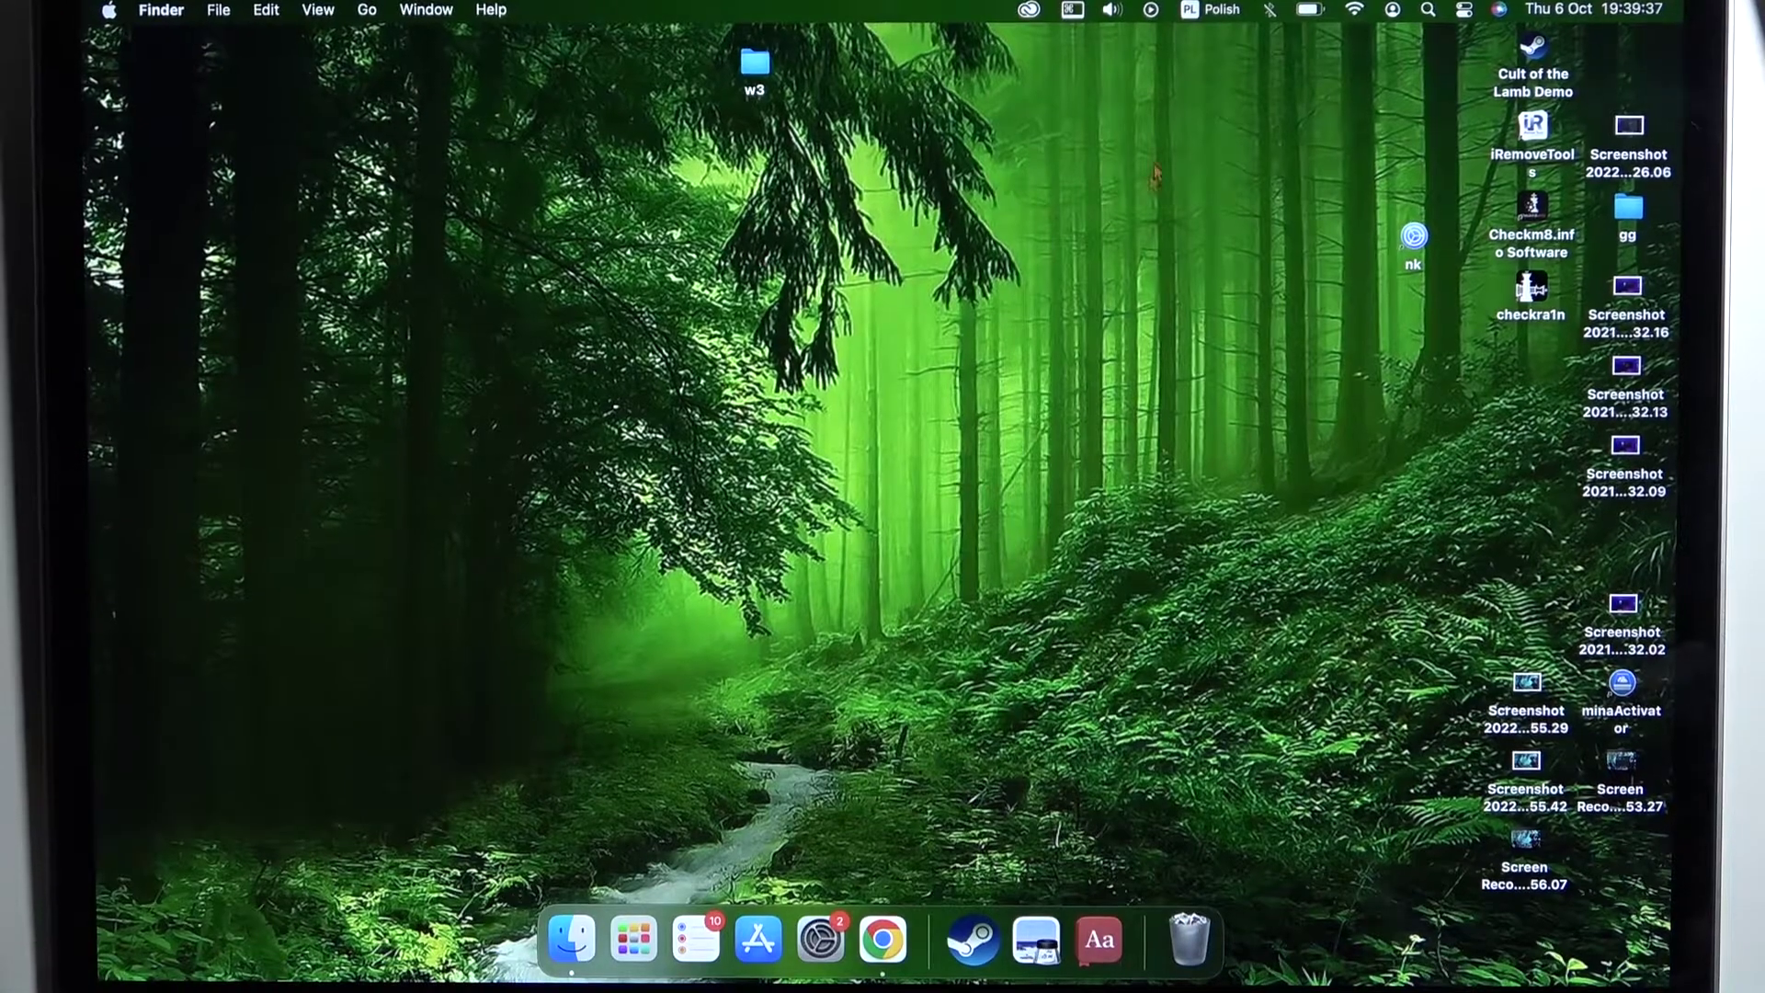
# Reach the Bluetooth preferences pane from the menu-bar Bluetooth icon, showing Jaybird Vista as Connected
pyautogui.click(1269, 11)
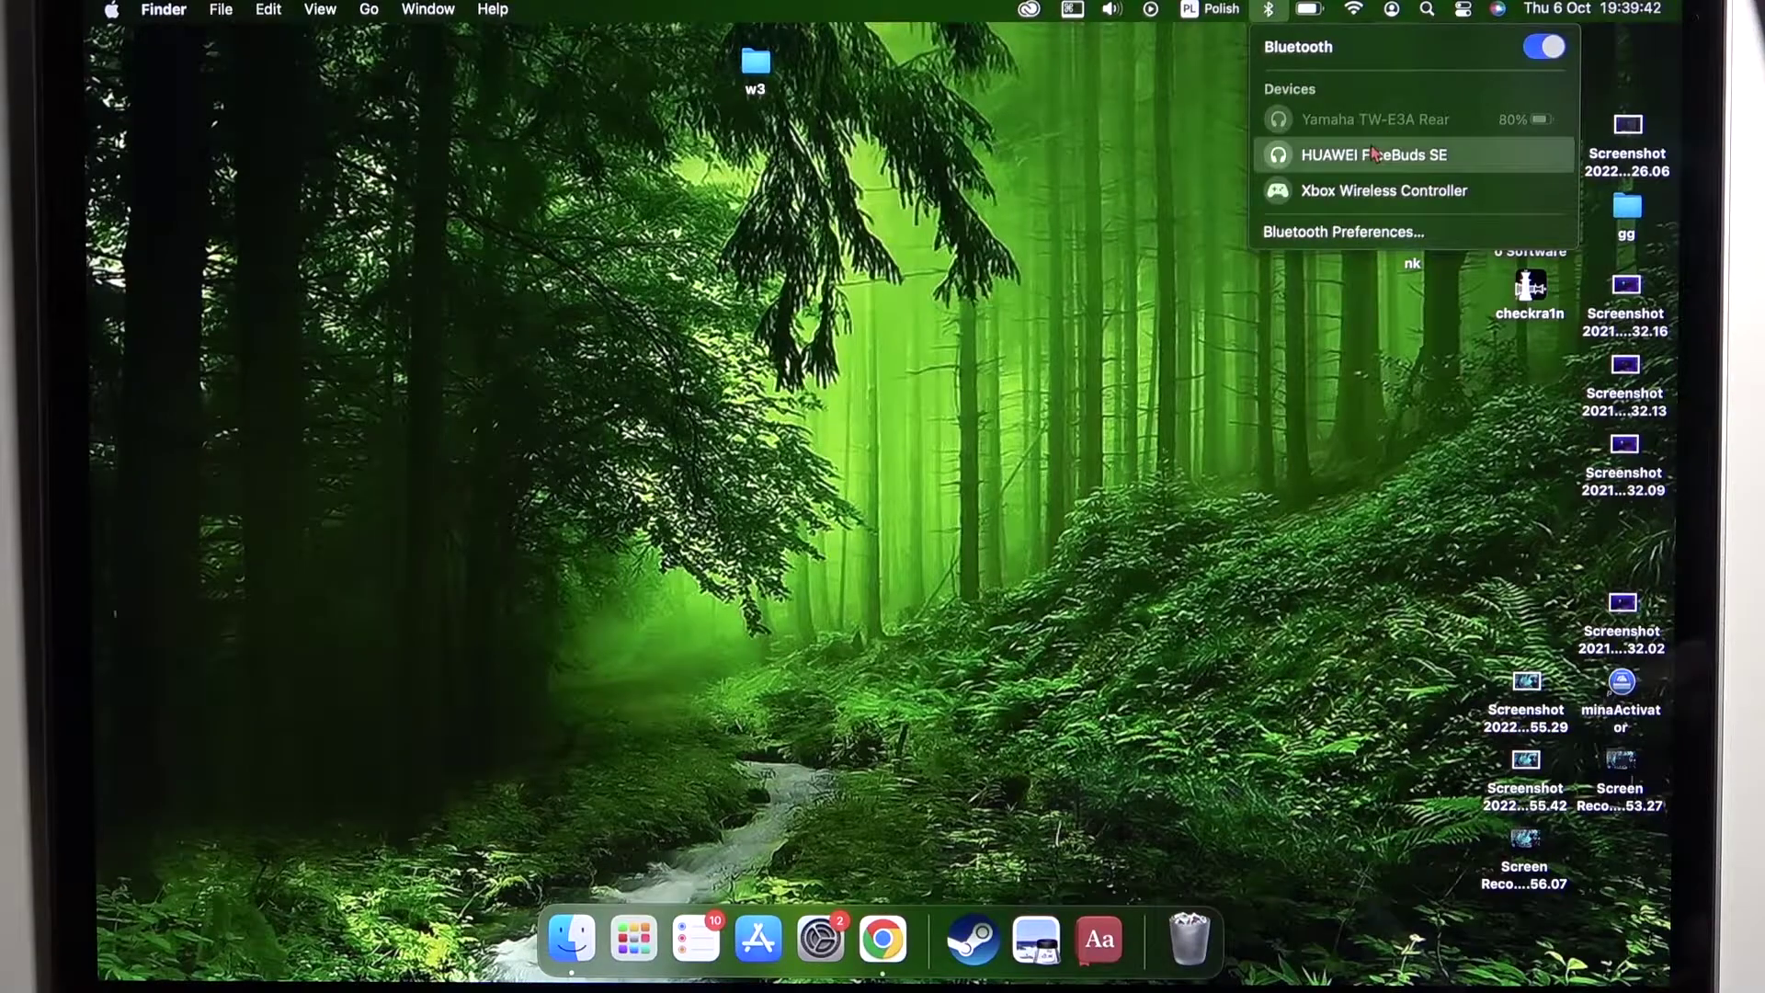
pyautogui.click(1358, 236)
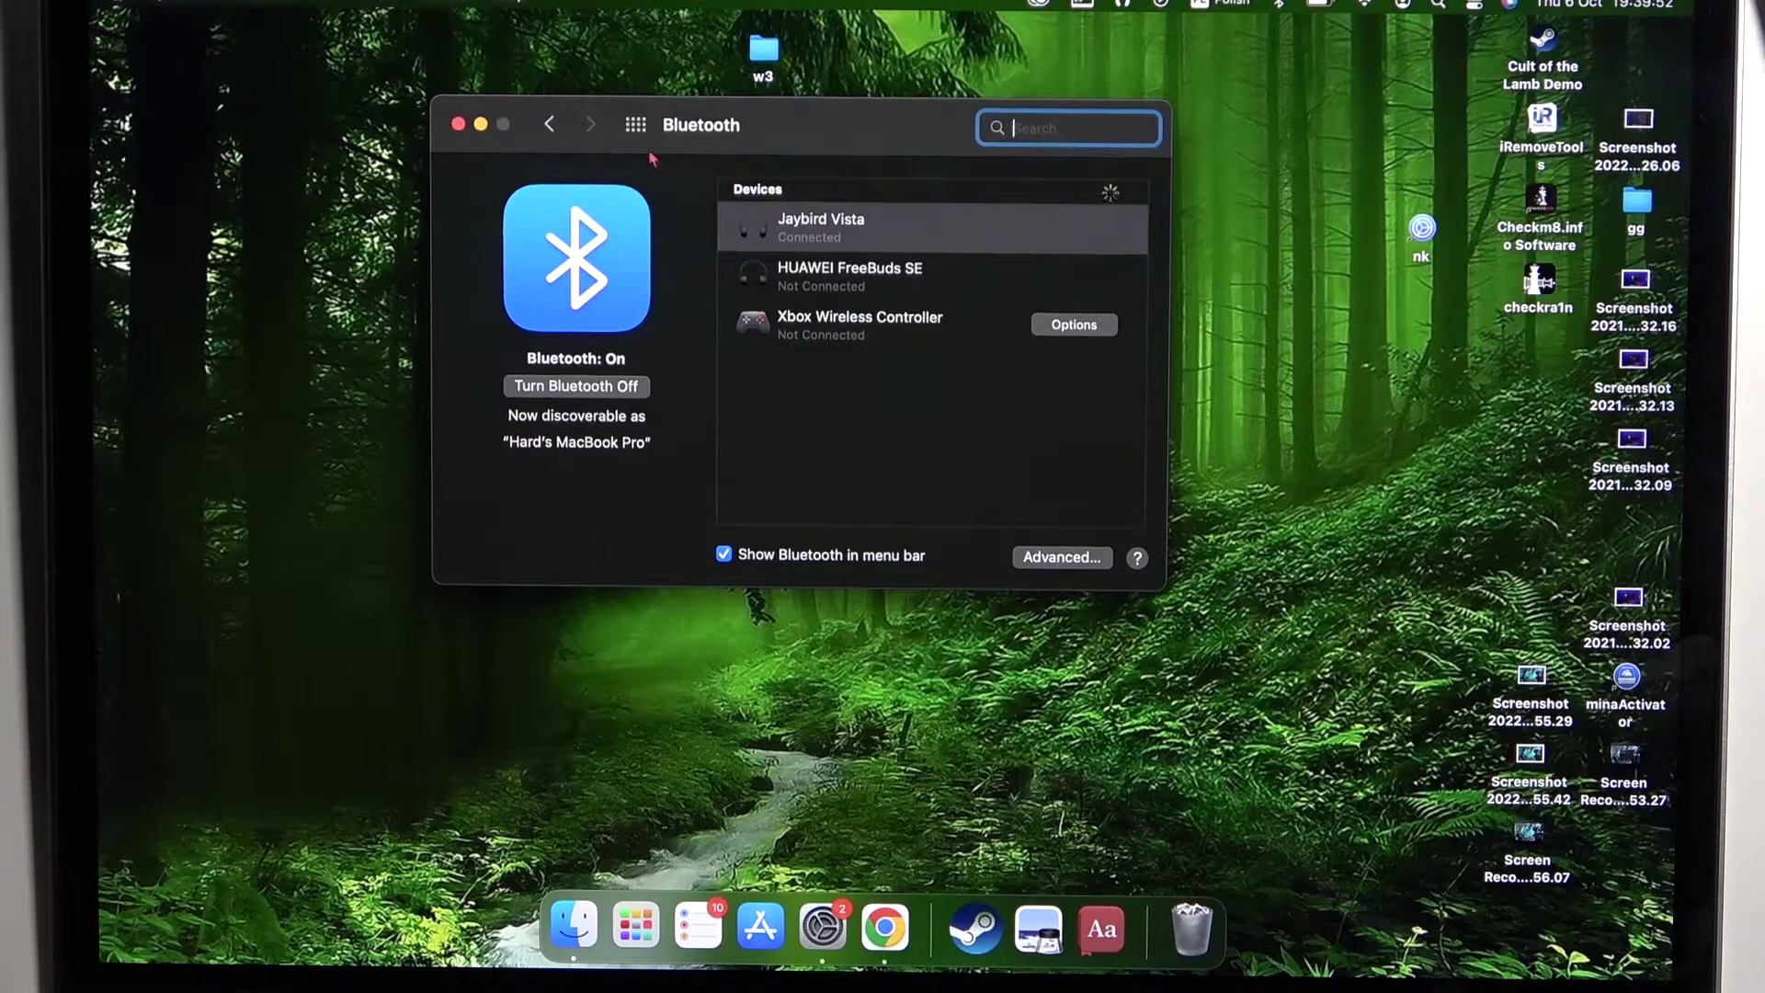
pyautogui.press('super+l')
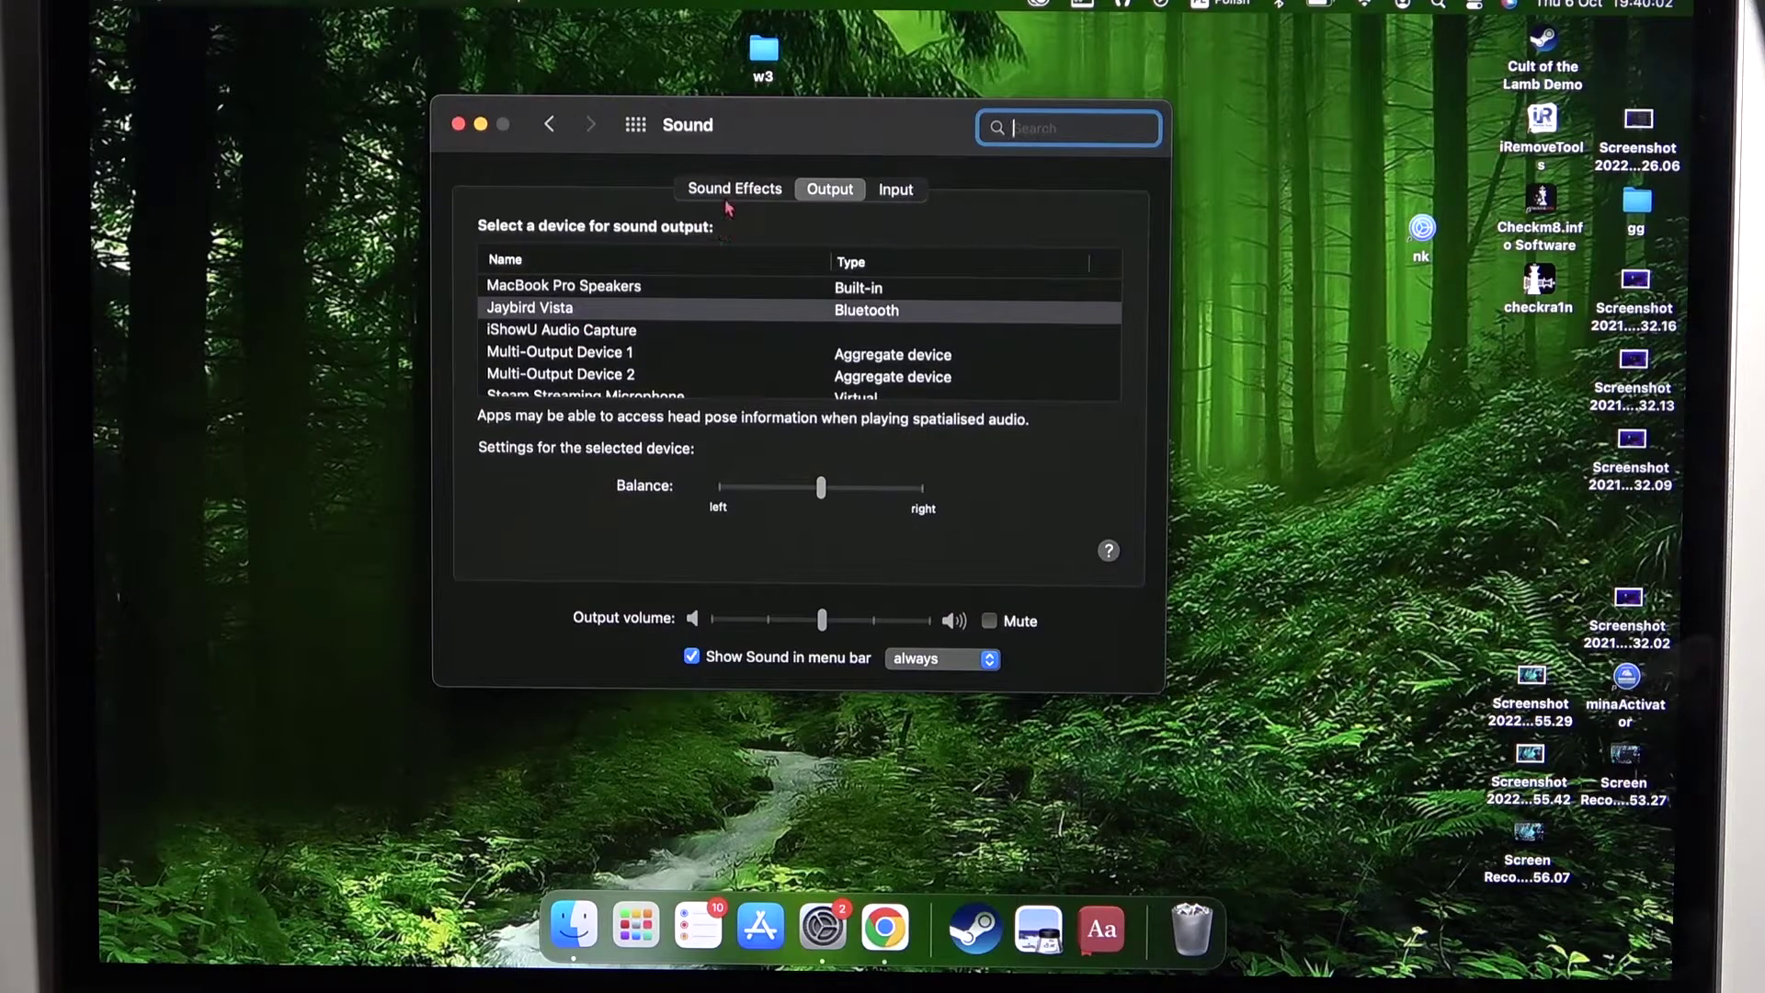
pyautogui.click(637, 124)
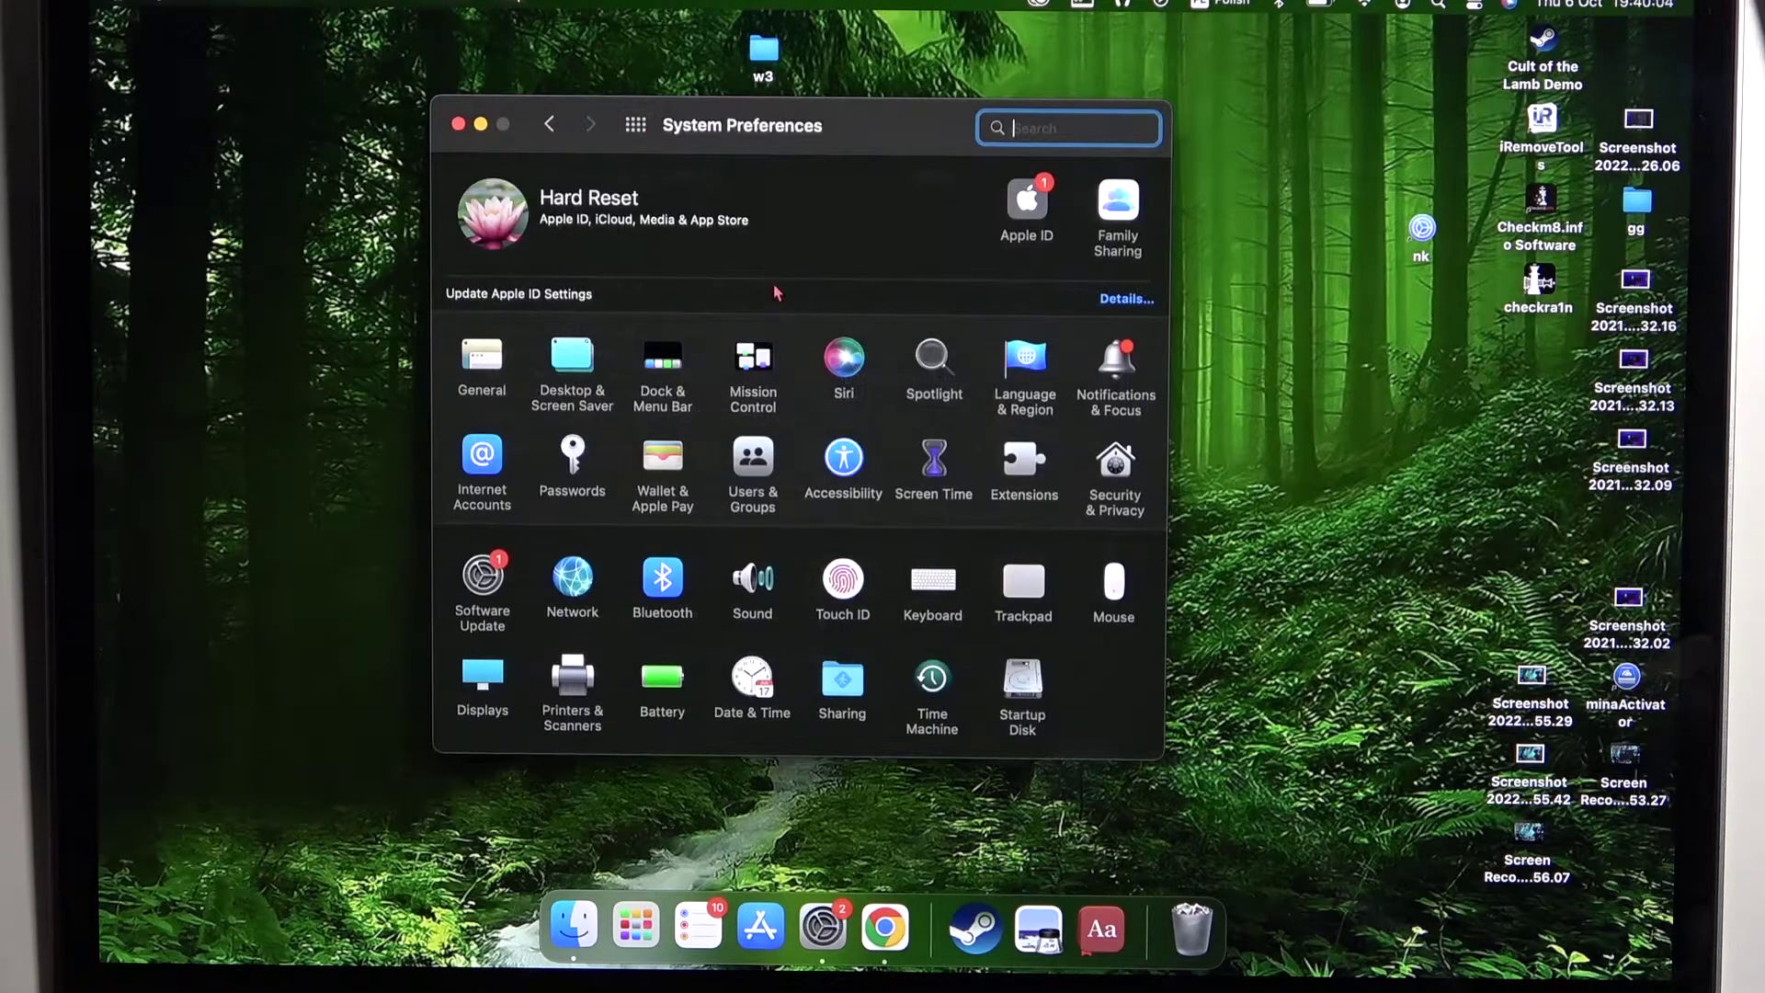
pyautogui.click(675, 574)
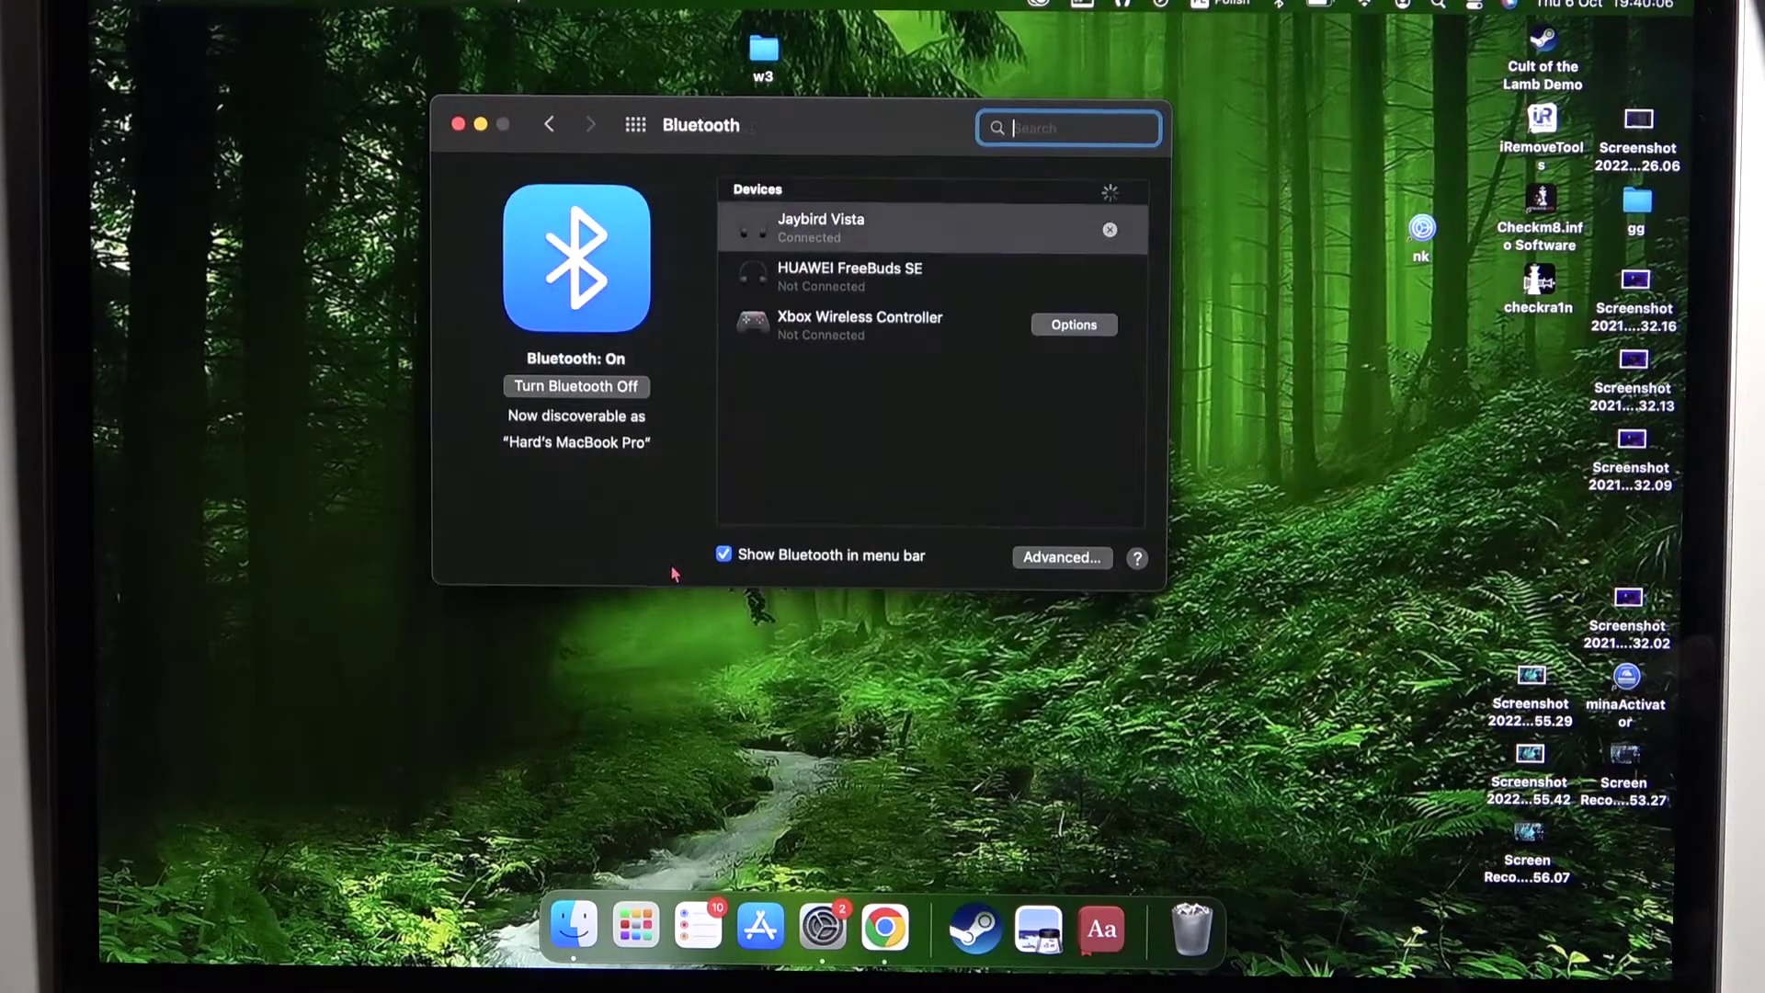